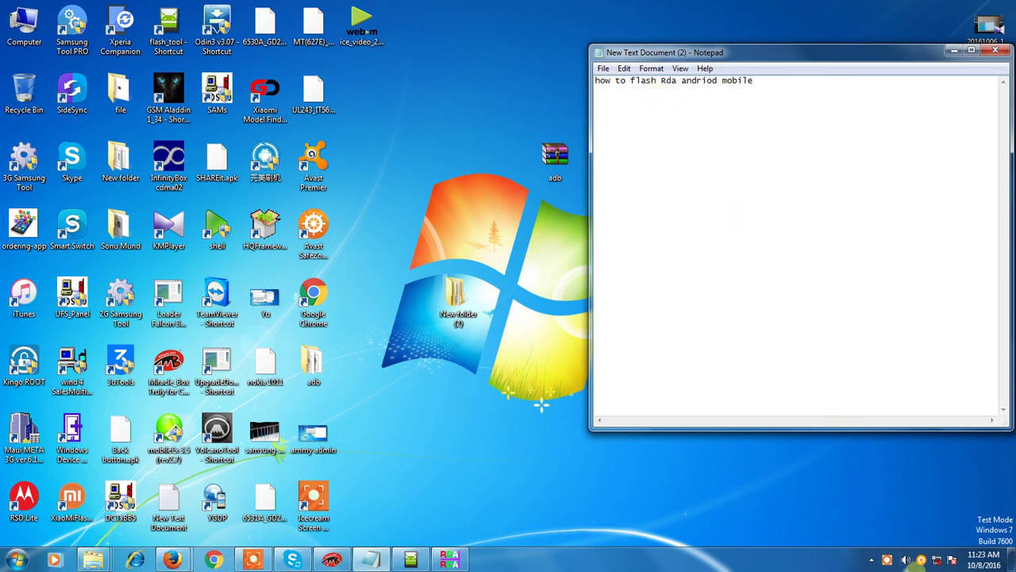
Step: Open the Spice folder inside 0Flash File on the Software (F:) drive
click(127, 109)
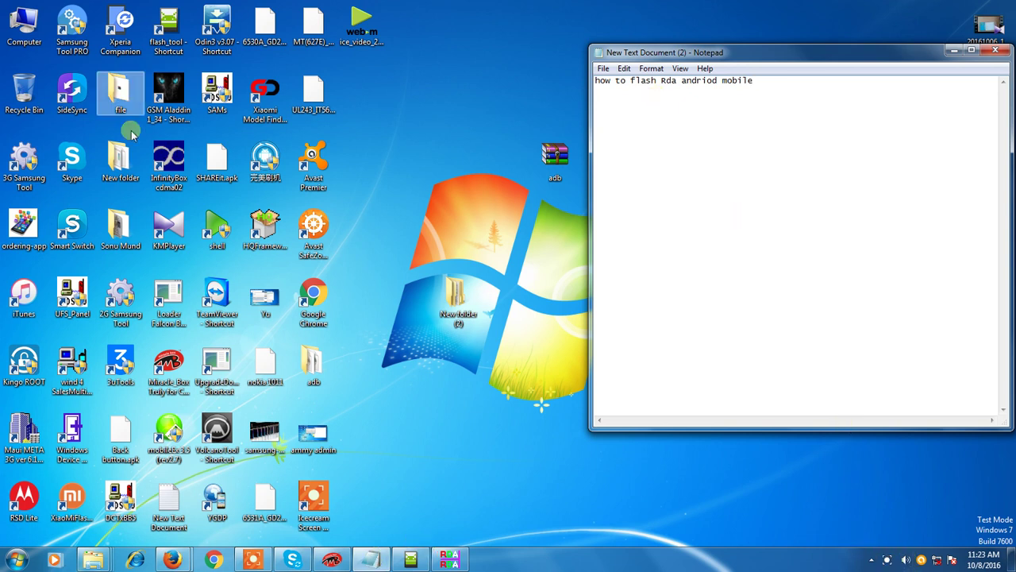
double_click(24, 35)
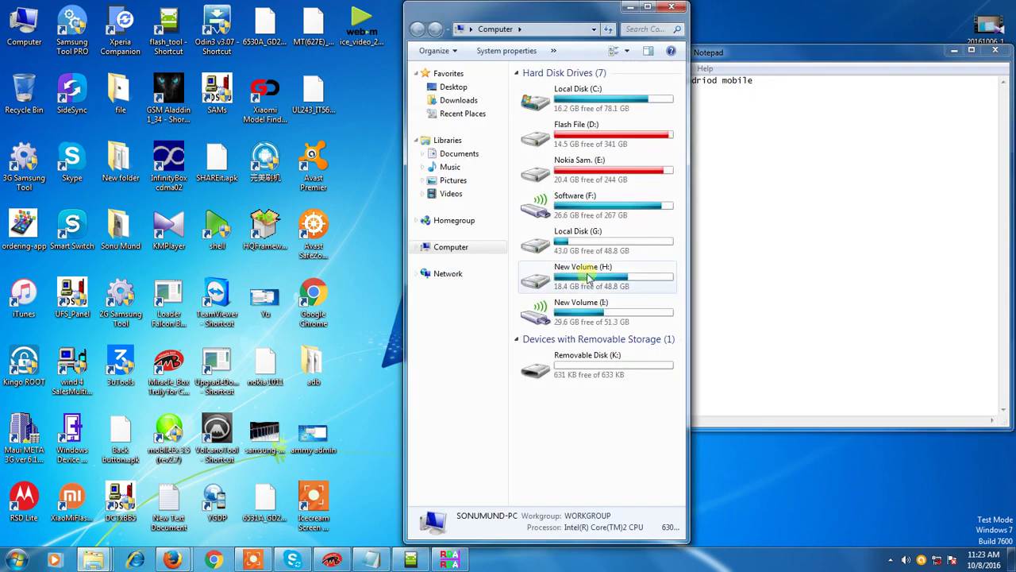
click(583, 210)
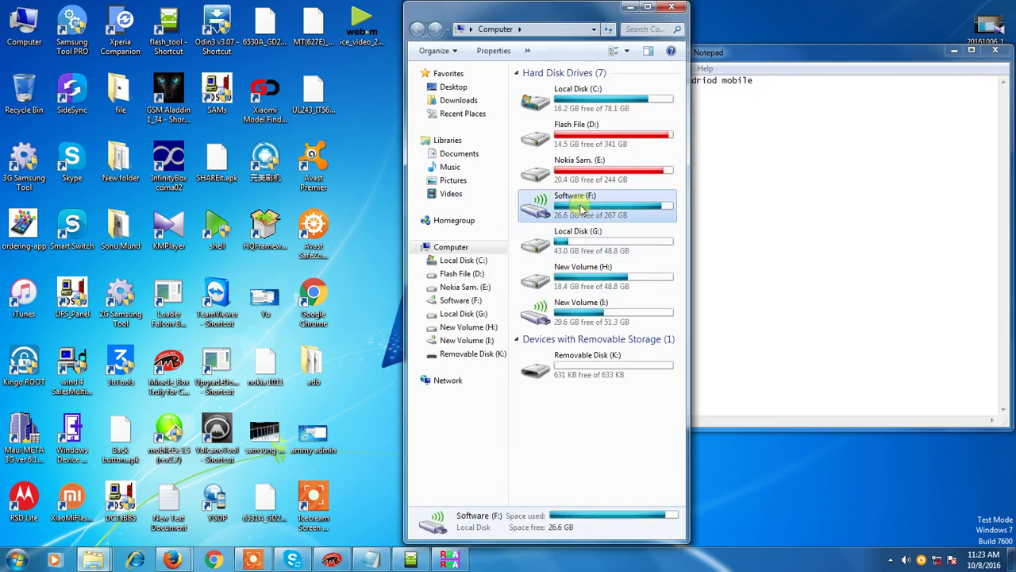
double_click(583, 210)
double_click(546, 89)
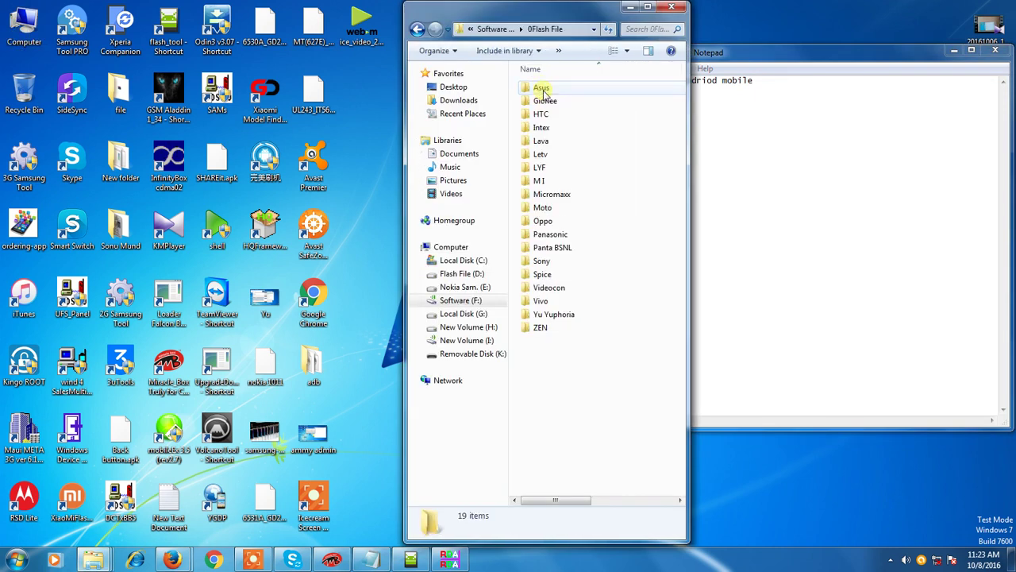
double_click(546, 270)
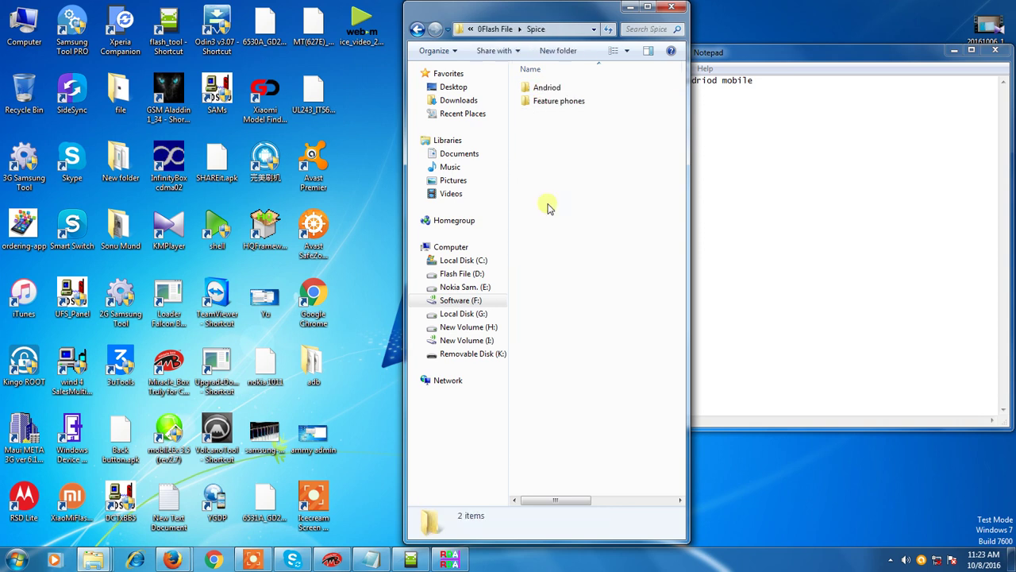
Step: Open the first model's folder under Andriod and go into its Multi_Update_Tools_Release_v3.0.0.2 folder down to the program files
double_click(544, 87)
double_click(534, 88)
double_click(533, 88)
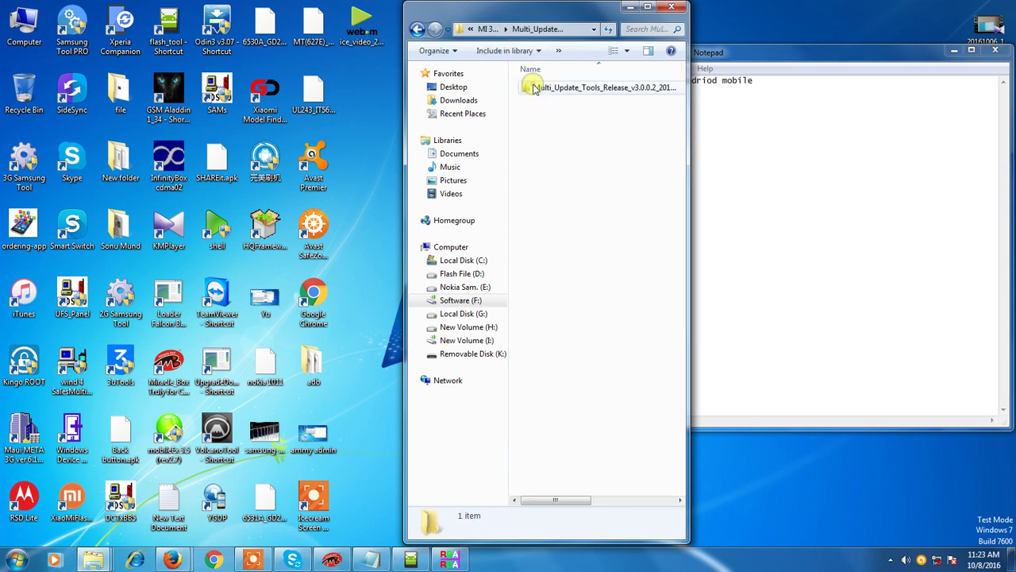
double_click(533, 89)
click(533, 89)
double_click(534, 89)
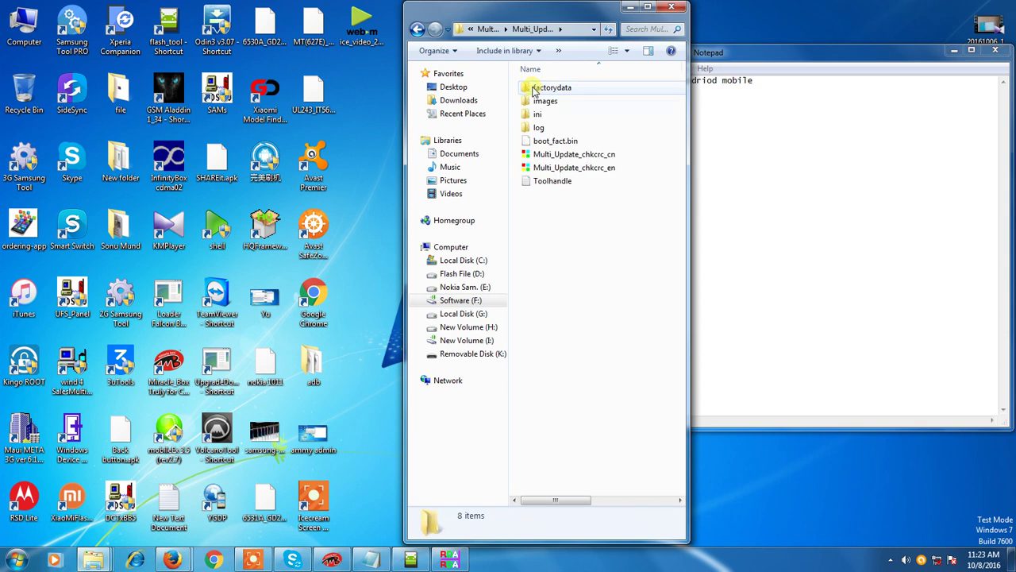
Step: Launch Multi_Update_chkcrc_en and load the Spice_MI-403E_IND_Ver1.8_20150716_4.4 rda_total firmware as the bin file
click(569, 170)
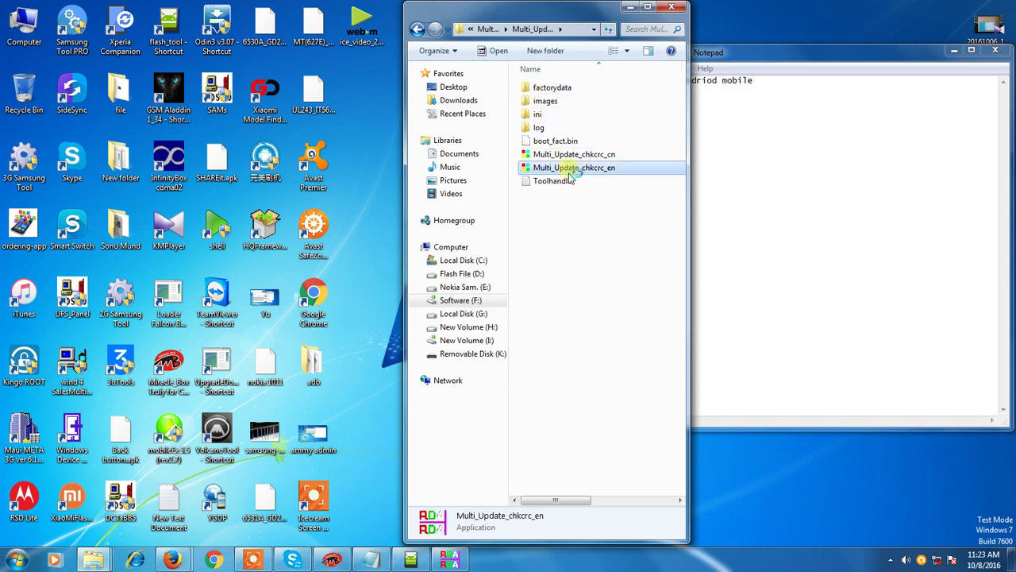
double_click(568, 169)
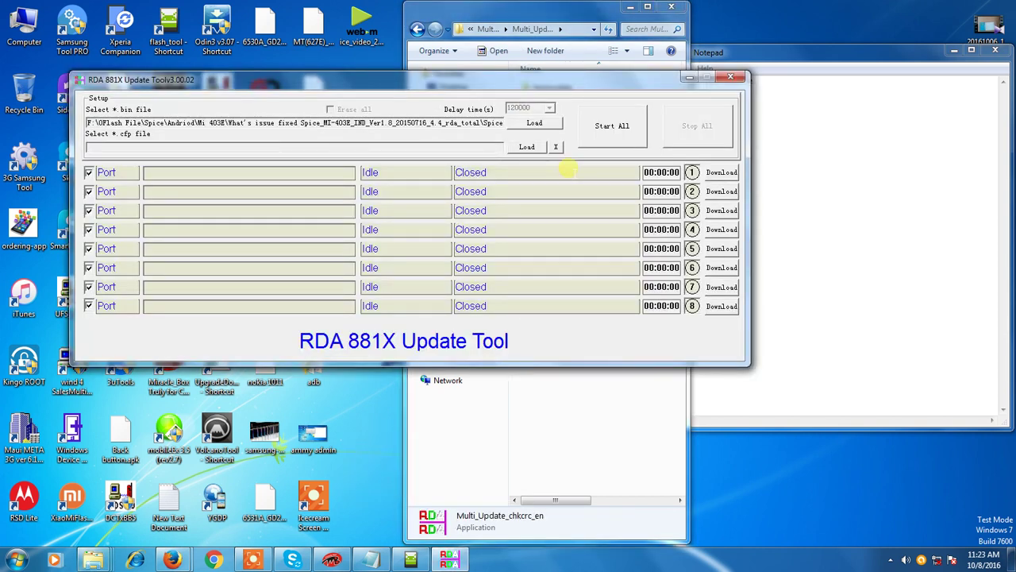
click(535, 123)
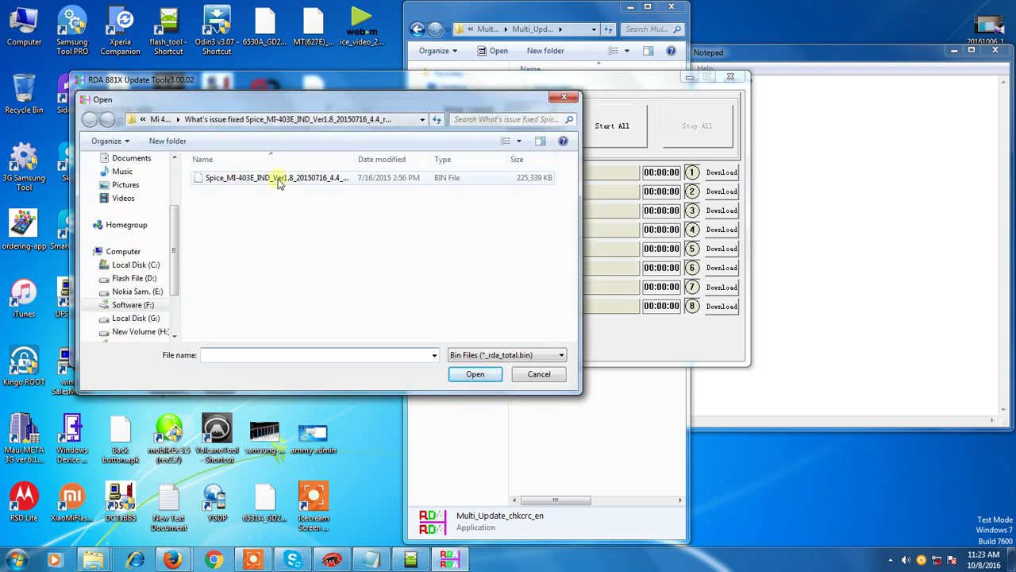
double_click(246, 182)
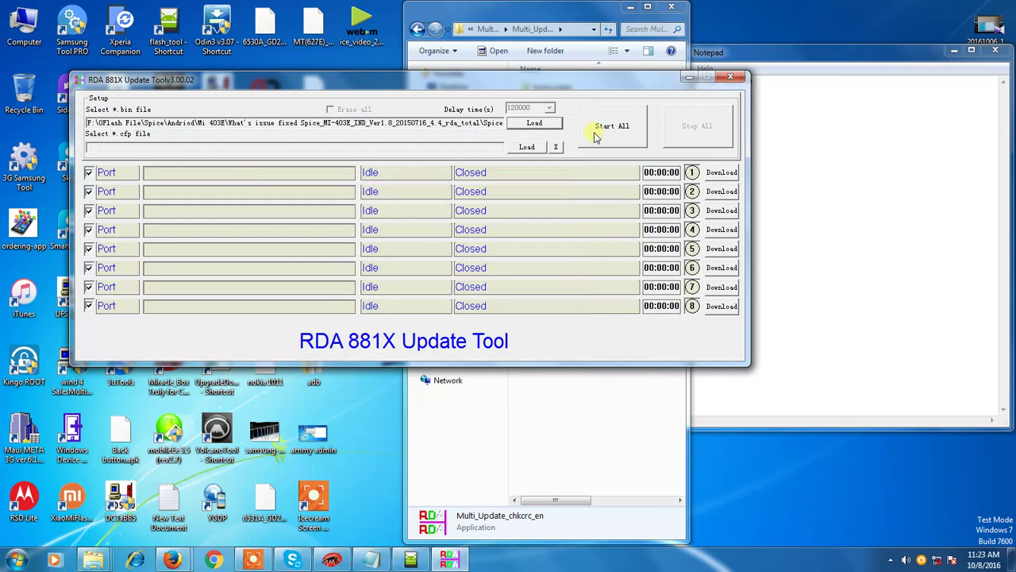
Step: Move the Notepad note aside and add the line "boot key for RDA CPu Vol+ Power" under the title
drag(783, 52, 860, 56)
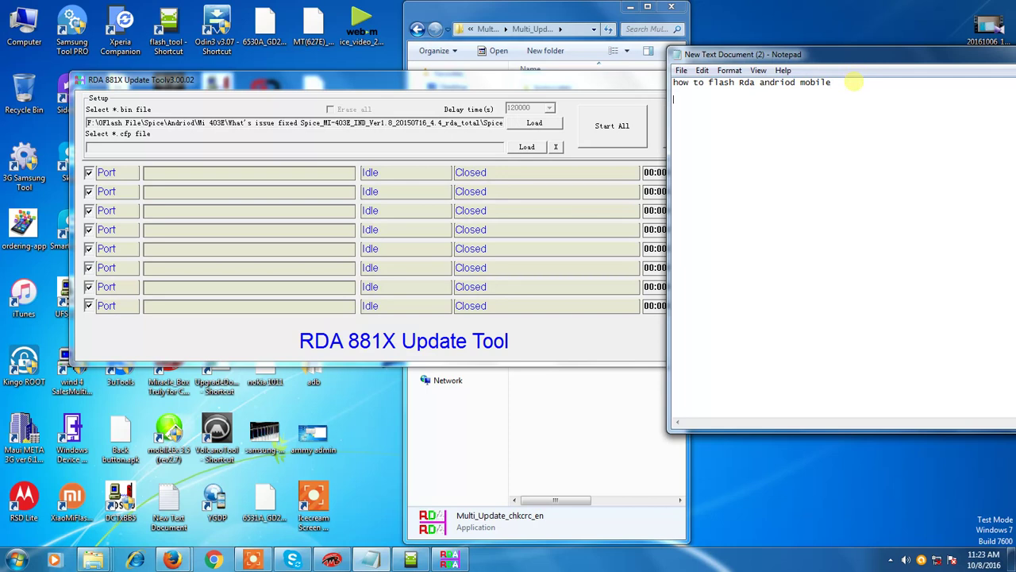
key(Return)
key(Return)
text(boot key for R)
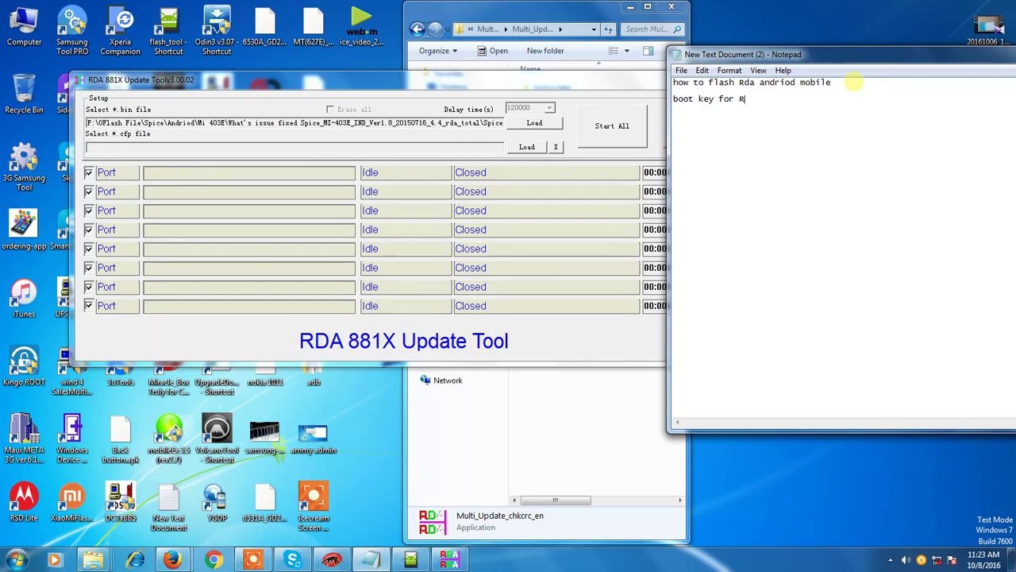
text(DA CPu Vol)
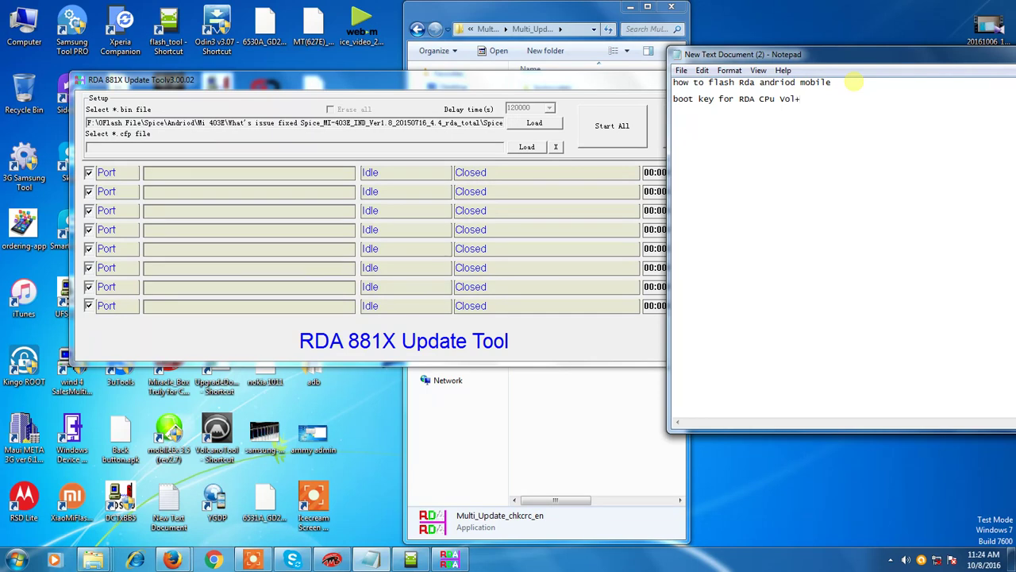
text(+ Power)
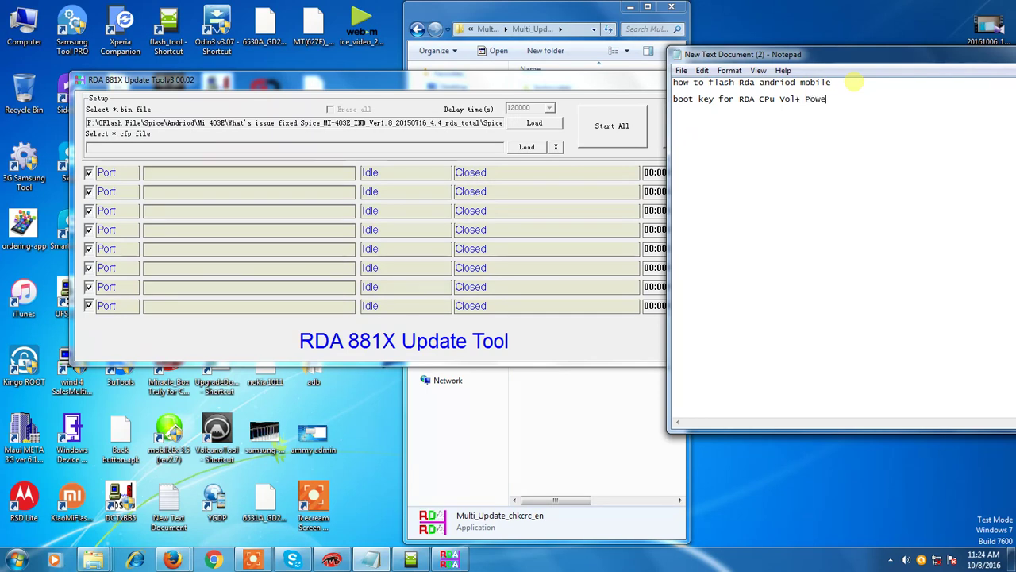
Step: Start the firmware download on all ports, and add the line "start flashing" to the Notepad note
click(612, 136)
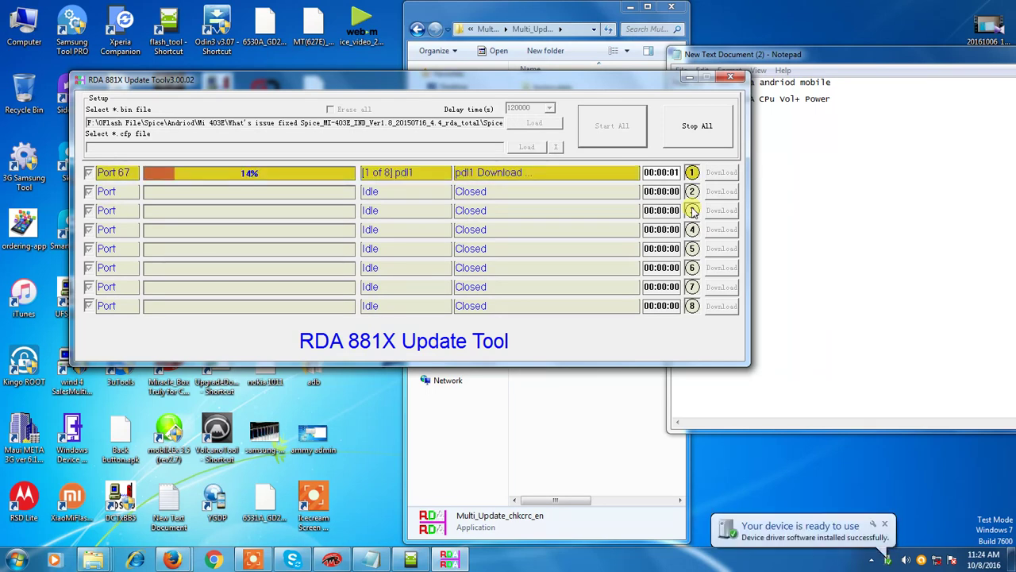
click(918, 54)
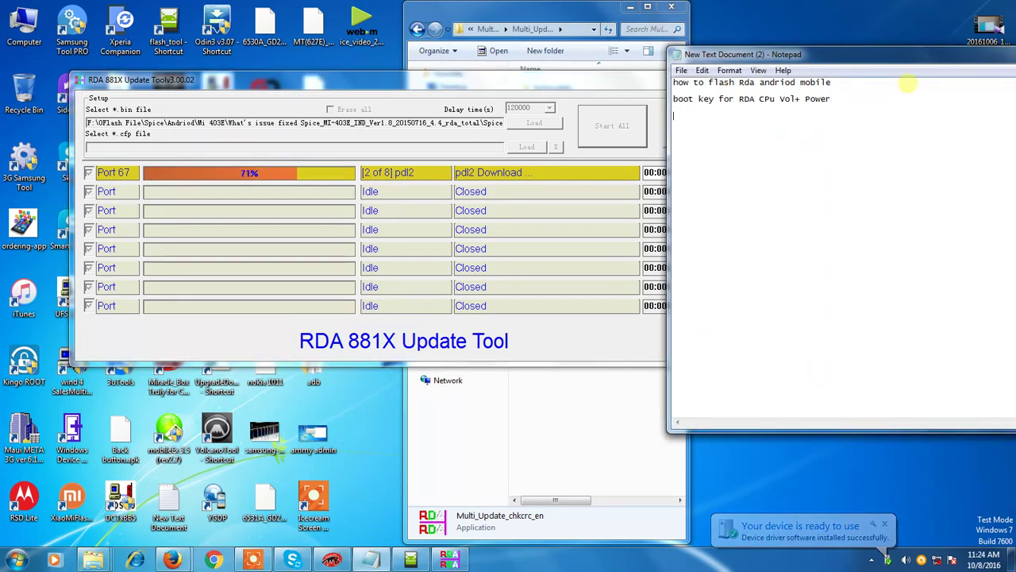
text(start )
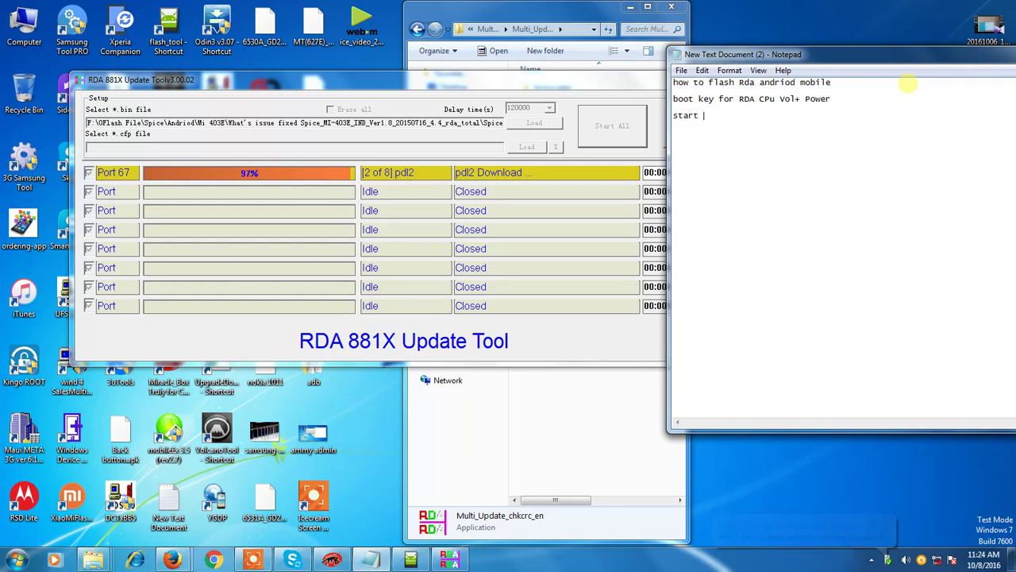
text(flashing)
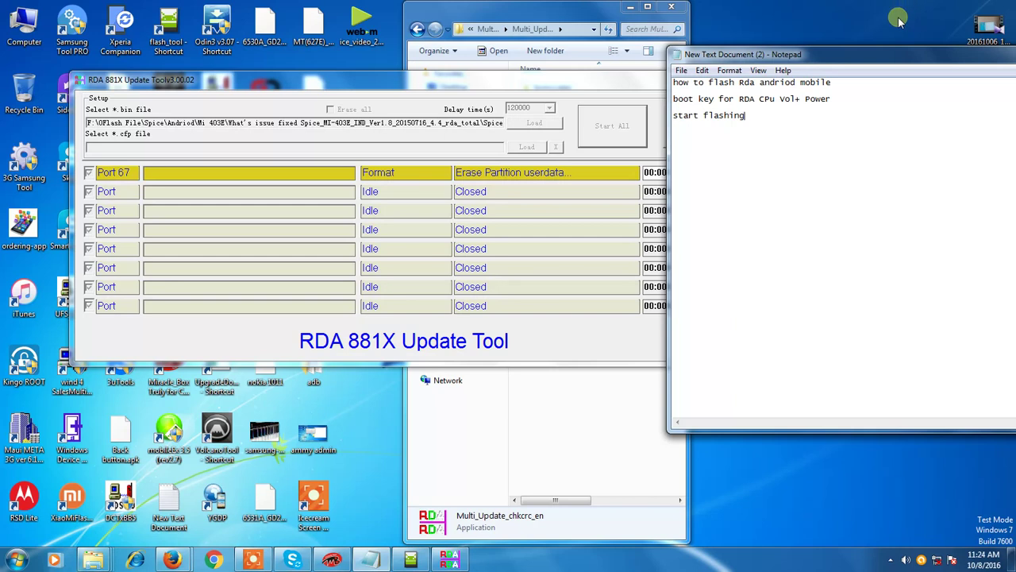
Step: Move the note further off the update tool and add the line "flashing done"
drag(911, 53, 960, 49)
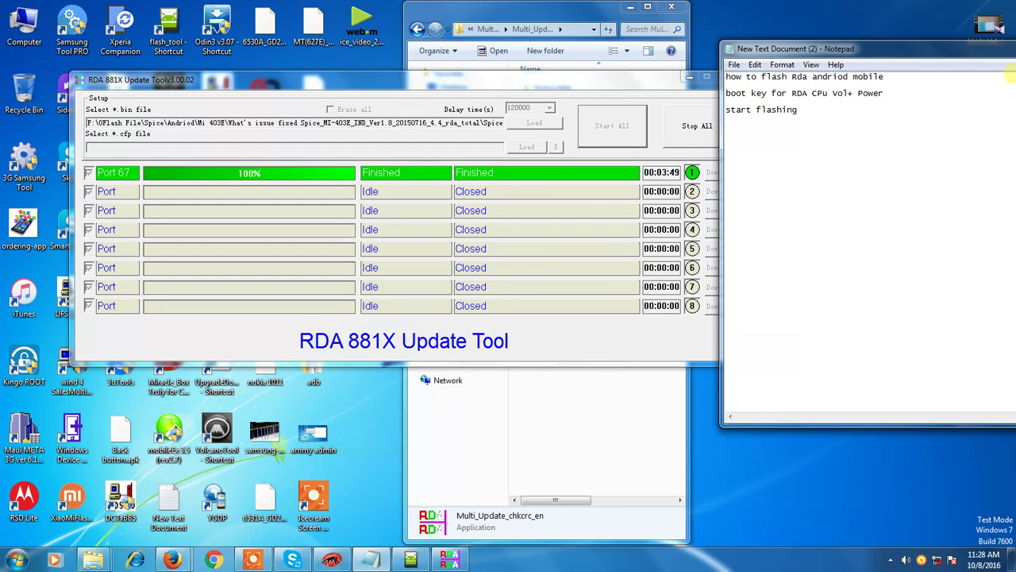
text(flashing done)
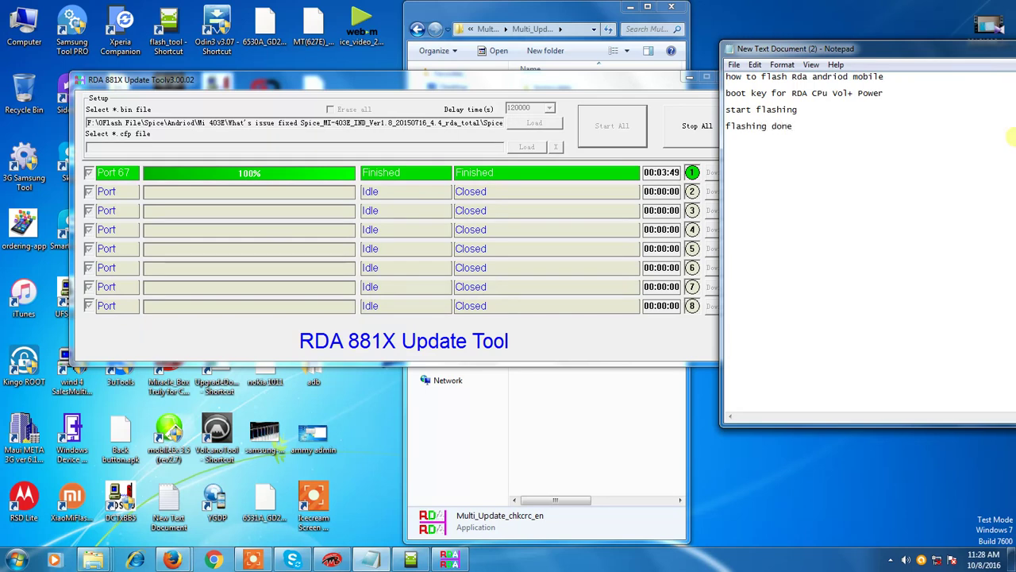
click(892, 561)
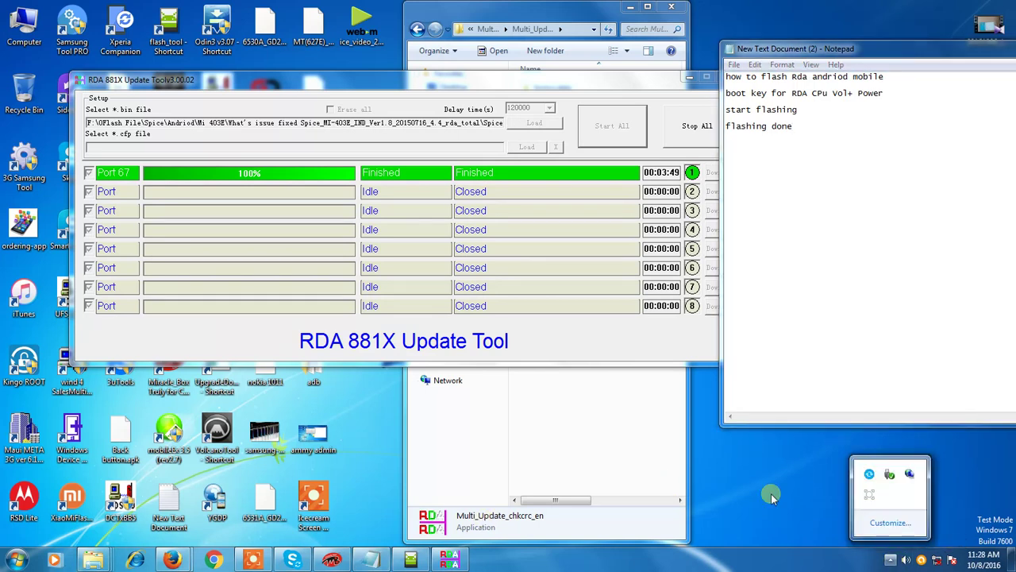
click(868, 496)
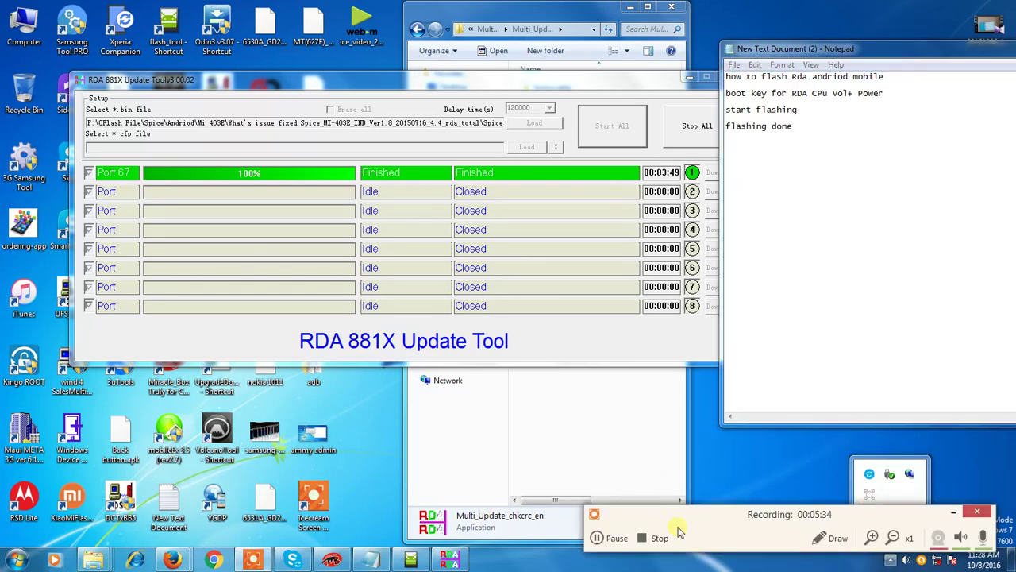